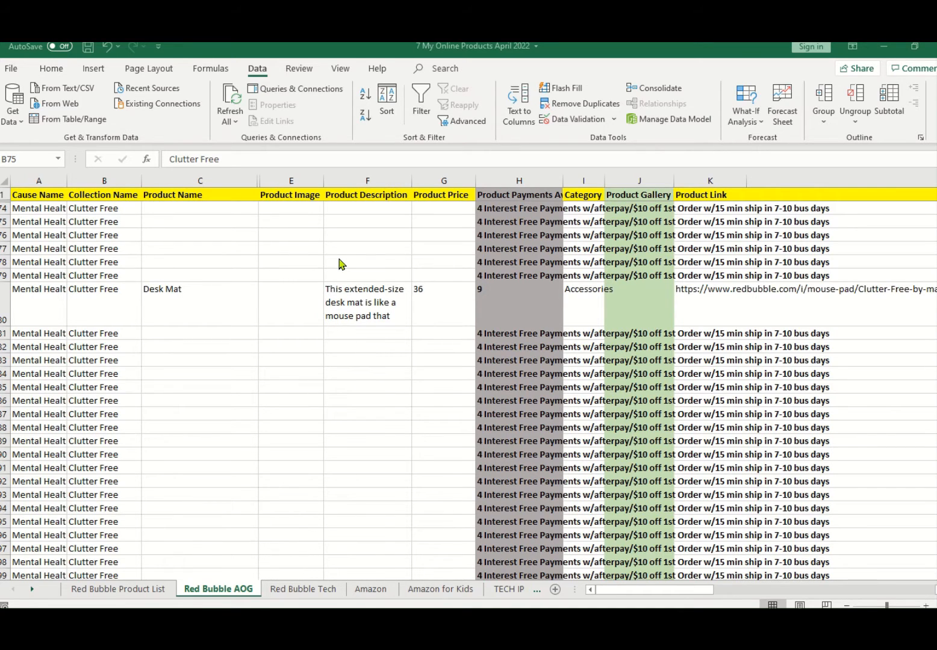
# Step: Examine the Collection Name entries from row 74 down to the first empty rows below the data
pyautogui.click(85, 222)
pyautogui.click(89, 207)
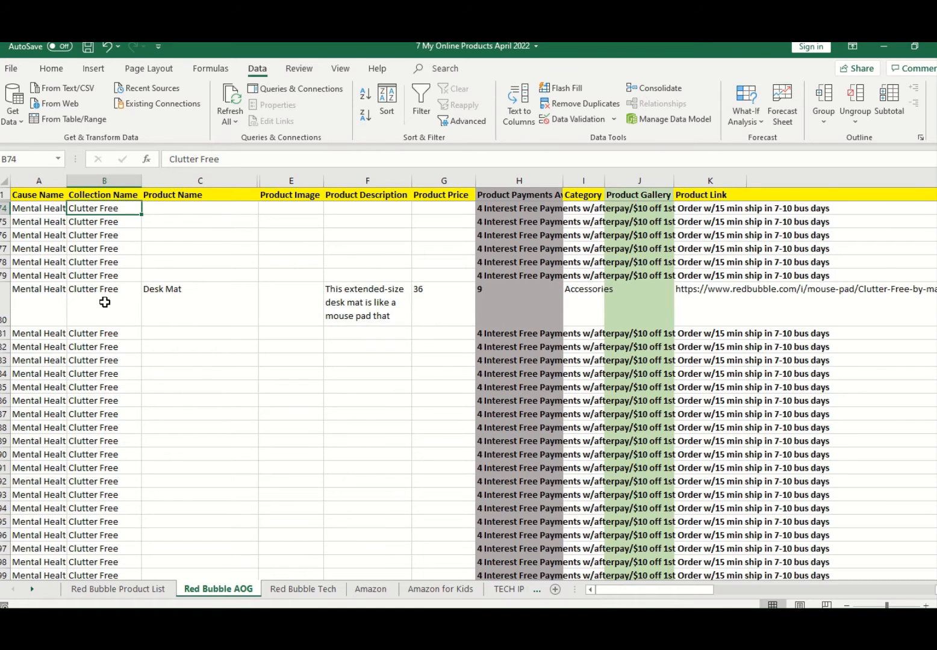
pyautogui.scroll(-5, 108, 299)
pyautogui.scroll(-9, 113, 295)
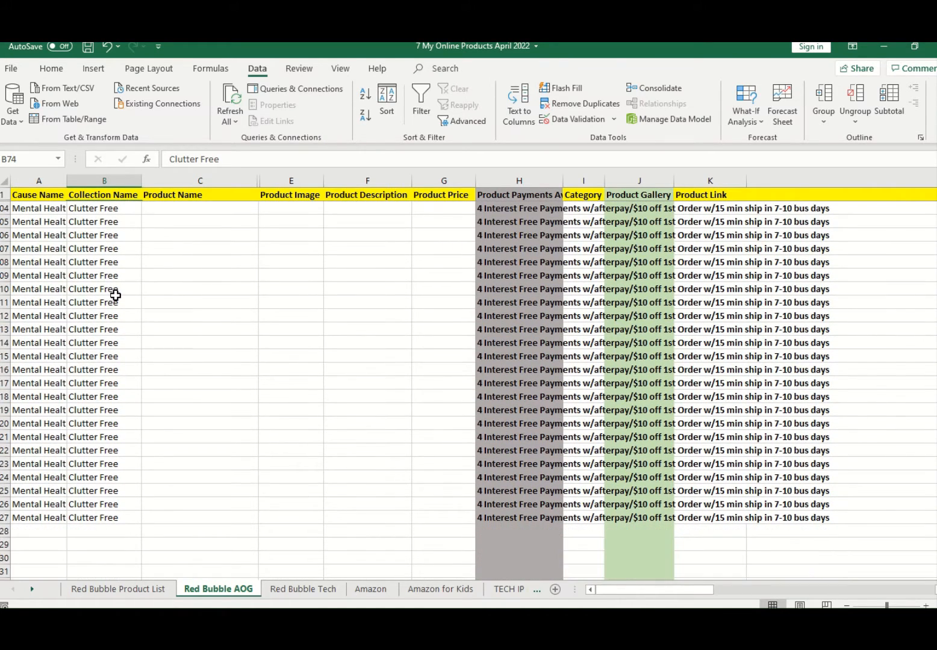
pyautogui.scroll(-2, 115, 295)
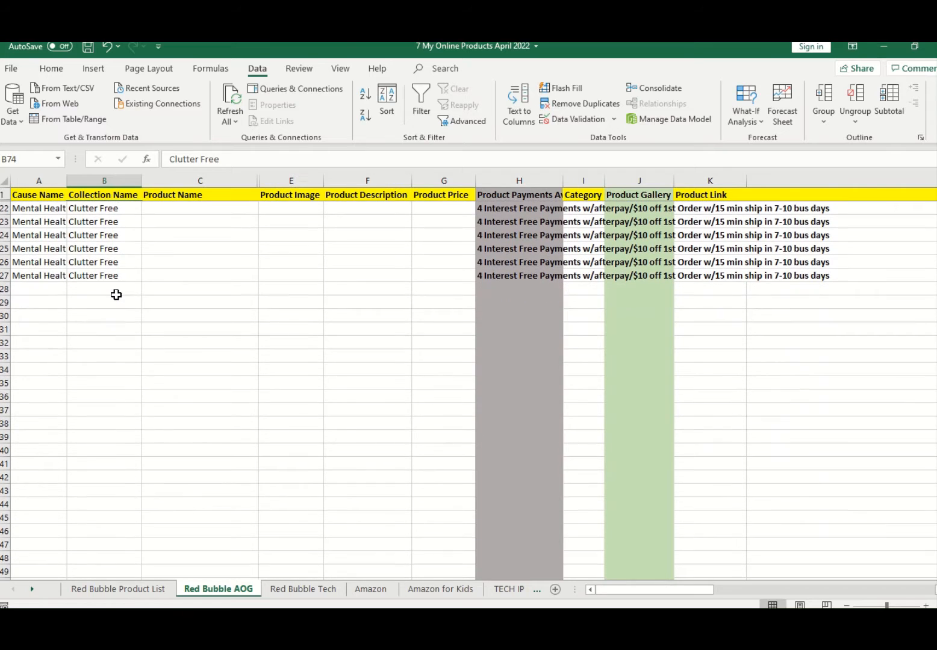
pyautogui.scroll(-1, 116, 294)
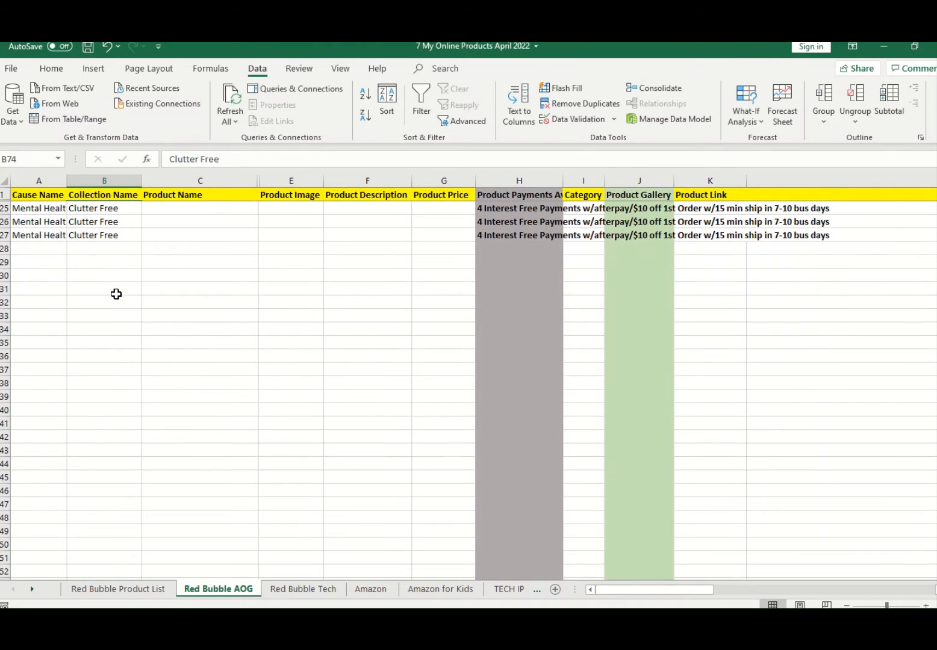
pyautogui.click(96, 261)
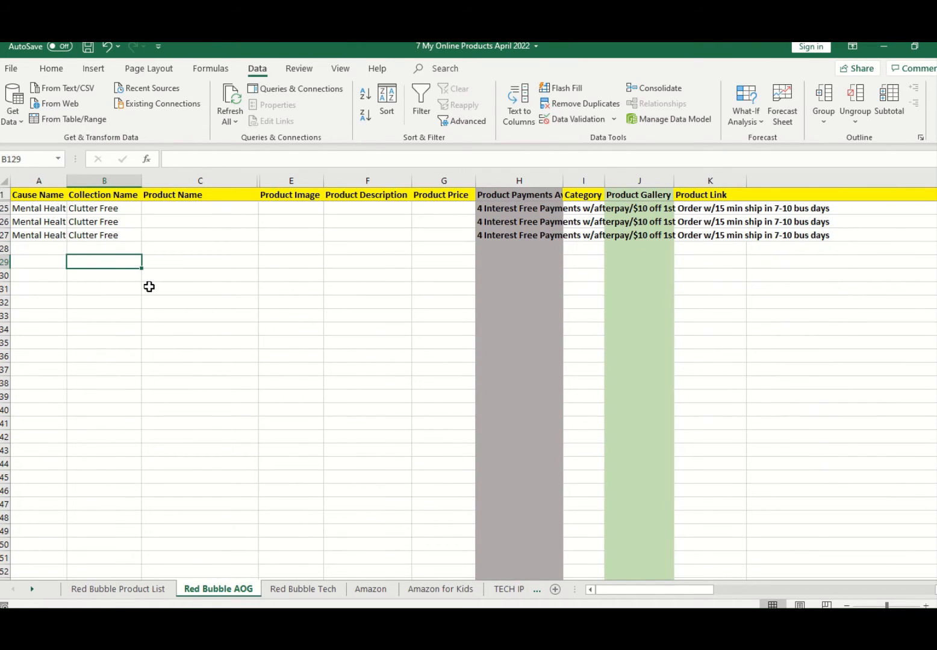
pyautogui.click(95, 247)
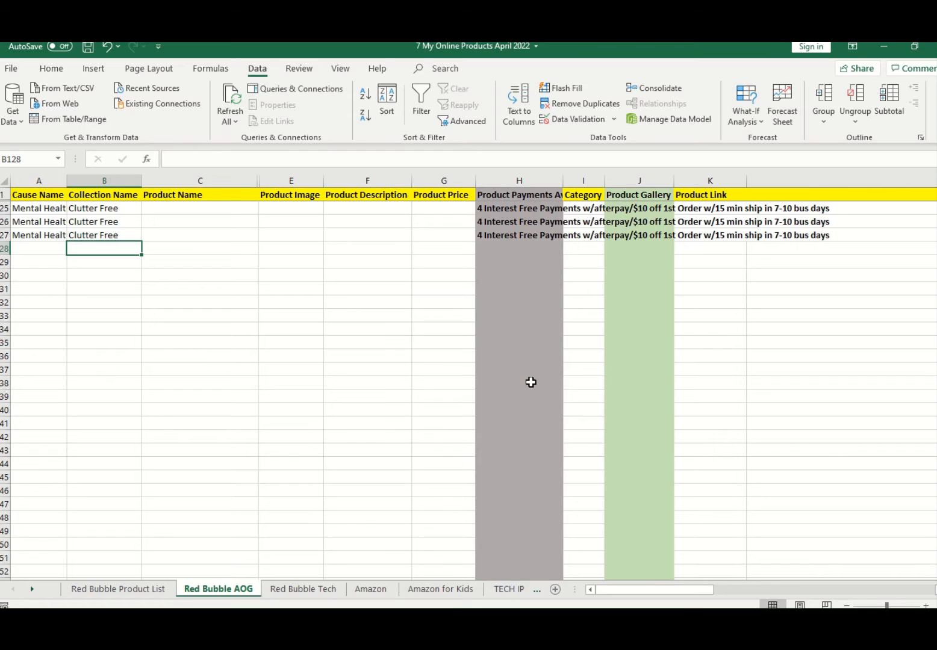
# Step: Start a data validation rule for the entire Collection Name column that allows values from a List
pyautogui.click(99, 175)
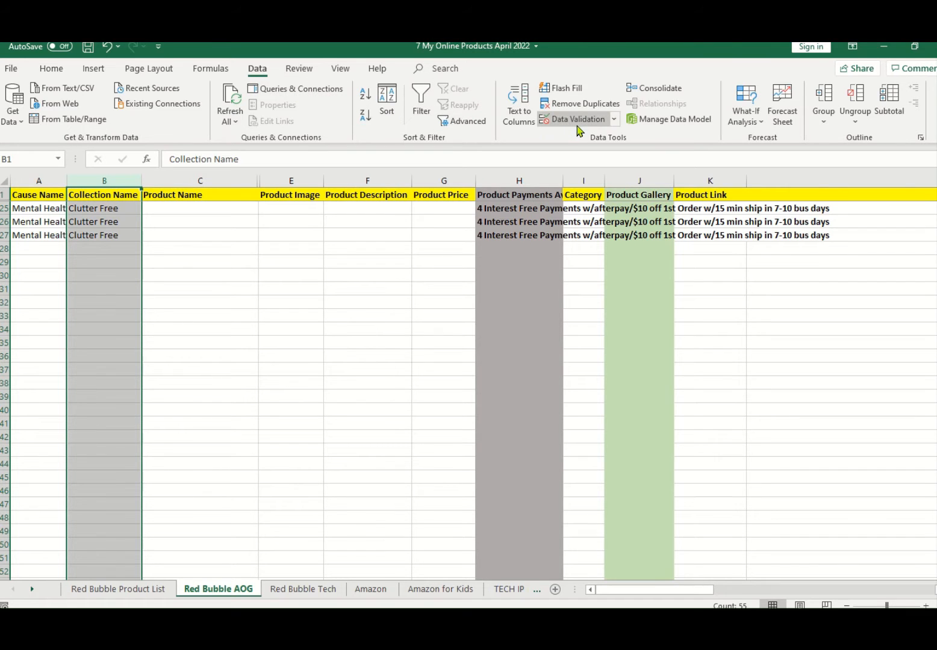
pyautogui.click(613, 120)
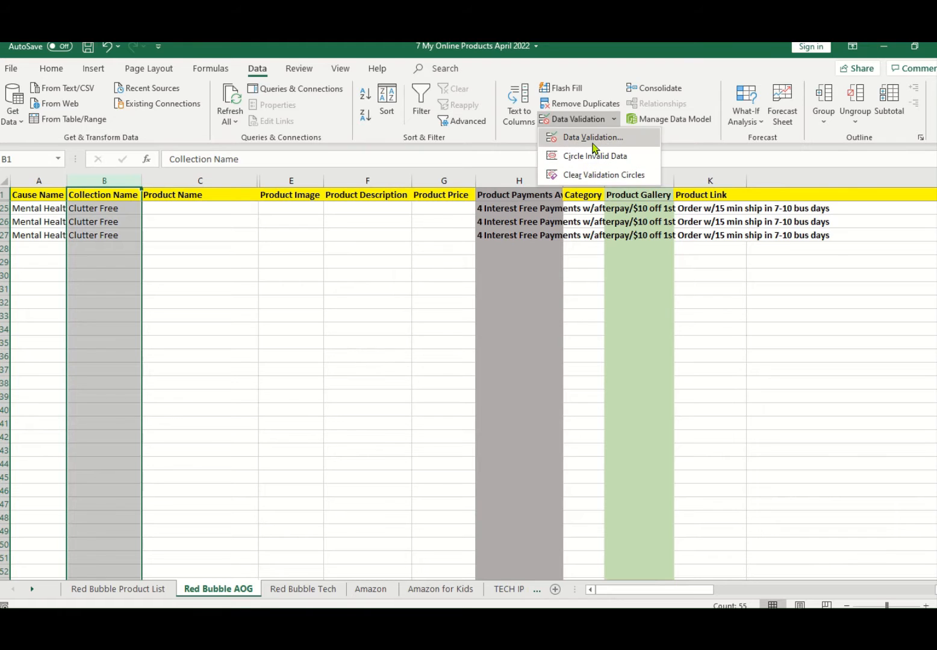
pyautogui.click(594, 139)
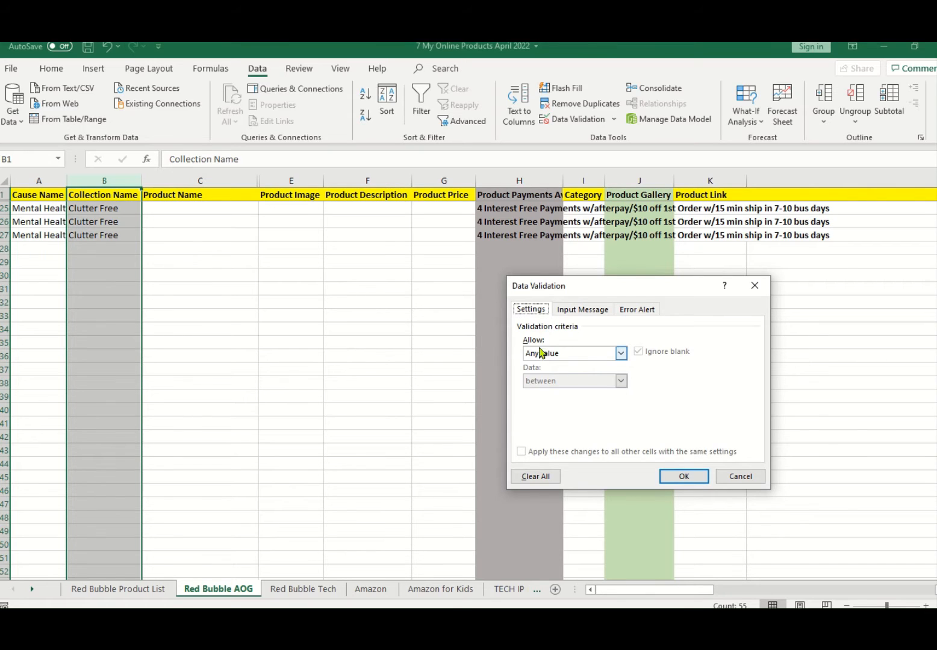
pyautogui.click(621, 355)
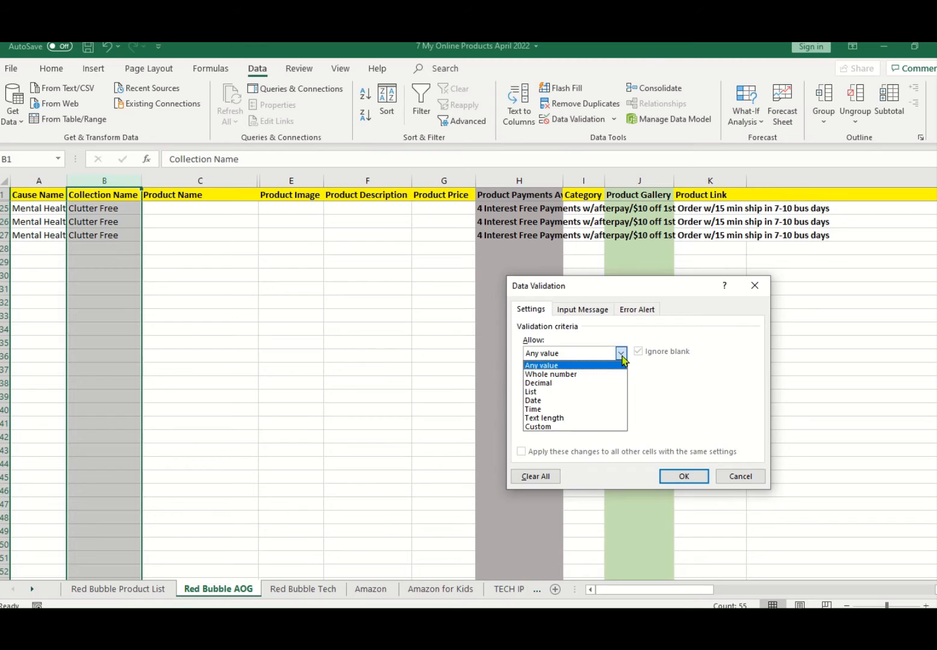
pyautogui.click(588, 397)
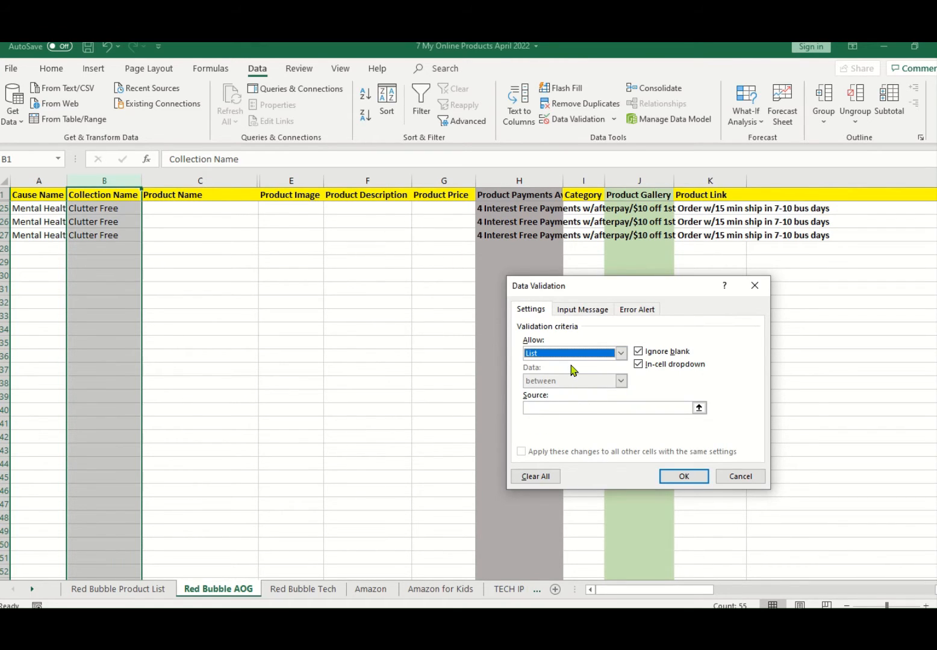
# Step: Set the validation source to the whole of column H on the Red Bubble Product List sheet and apply the rule
pyautogui.click(549, 408)
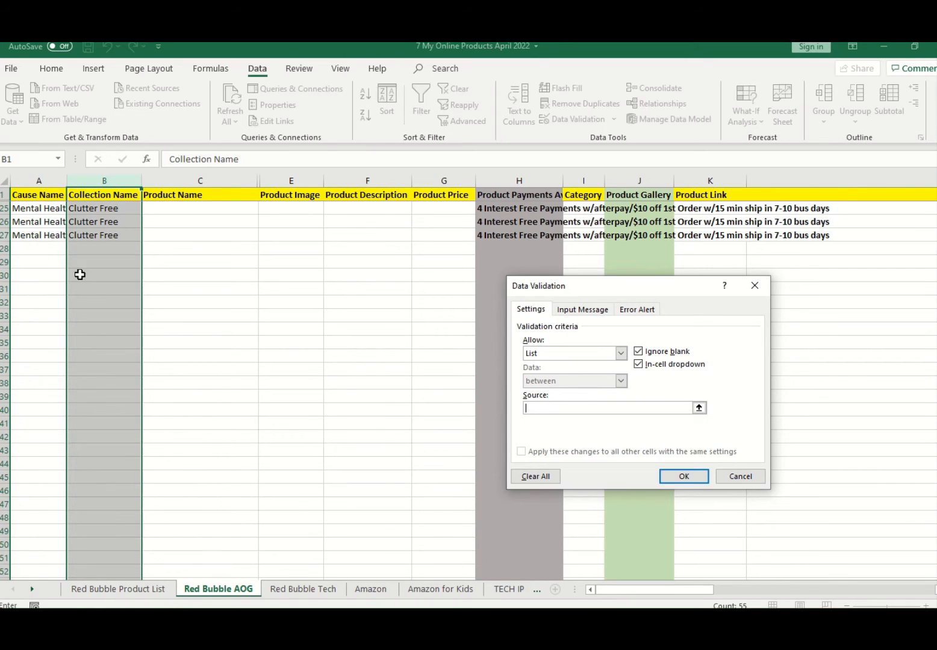
pyautogui.click(118, 593)
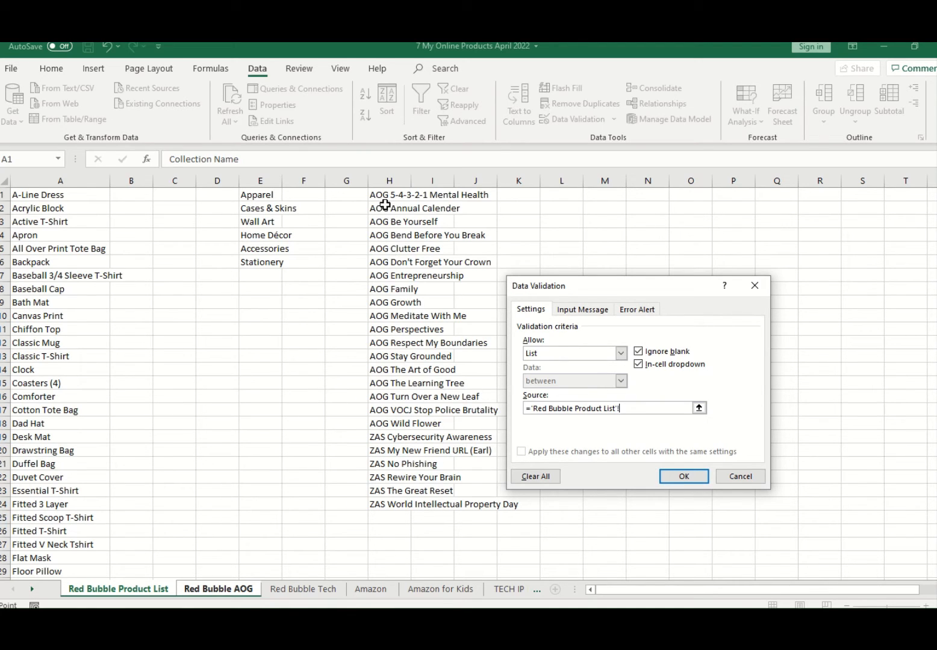
pyautogui.moveTo(386, 195); pyautogui.dragTo(406, 516)
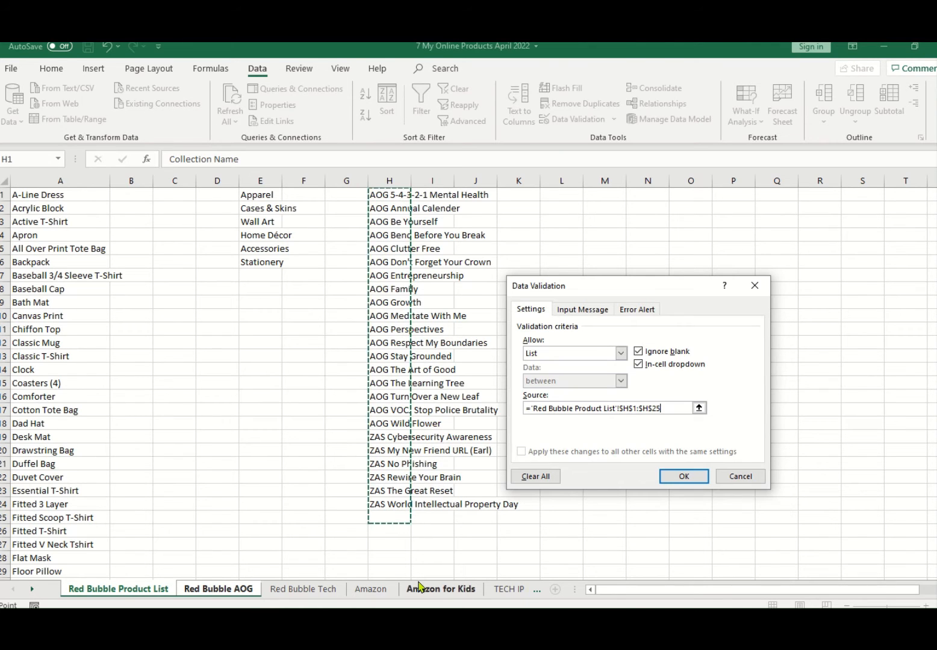
pyautogui.click(389, 172)
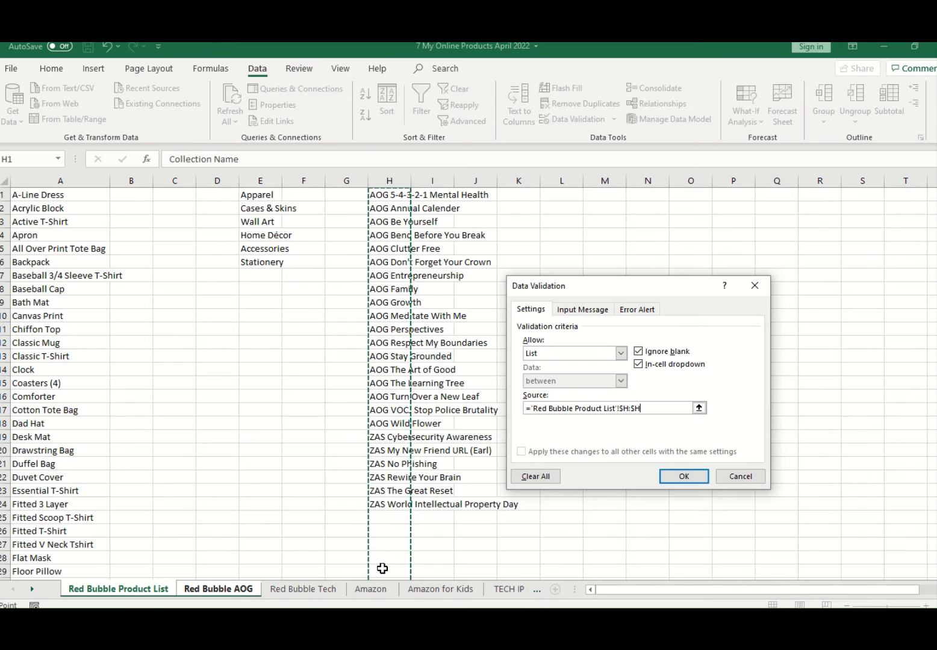
pyautogui.click(683, 477)
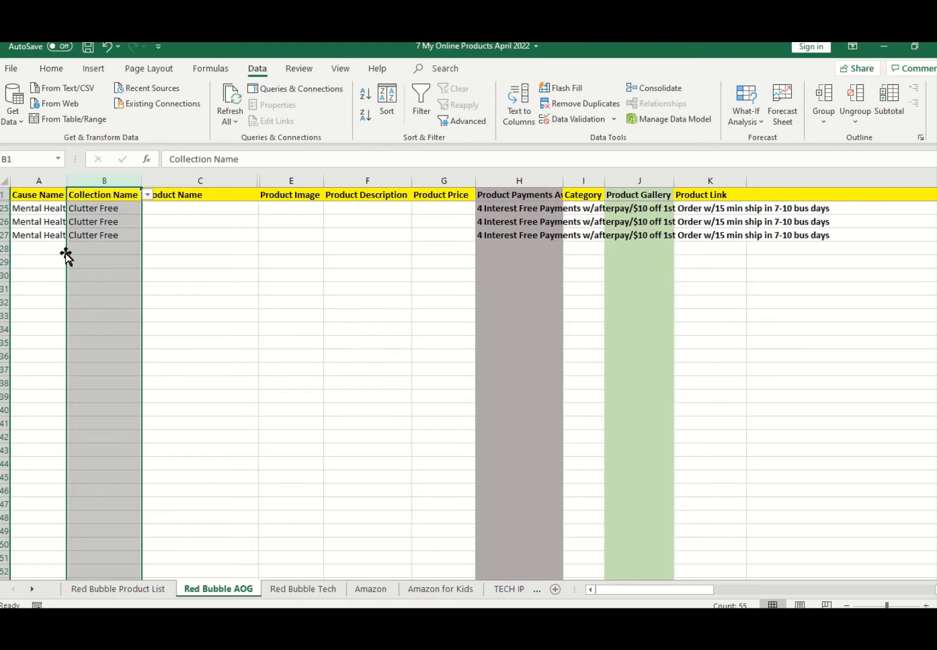
# Step: Enter "Mental Health" as the cause name in the first empty row, cell A128
pyautogui.click(33, 249)
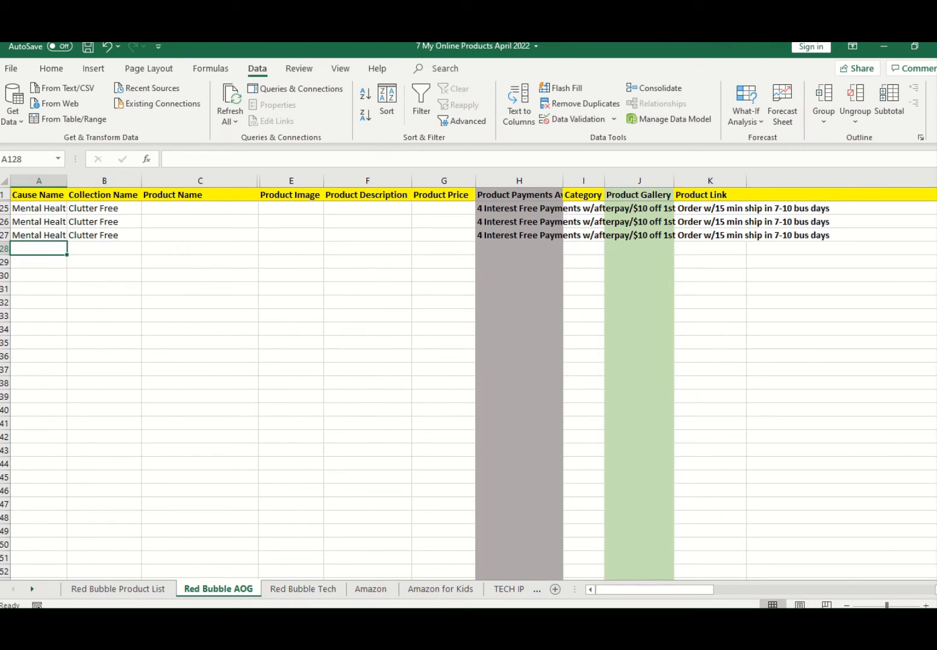
pyautogui.moveTo(141, 625)
pyautogui.write('Mental Health')
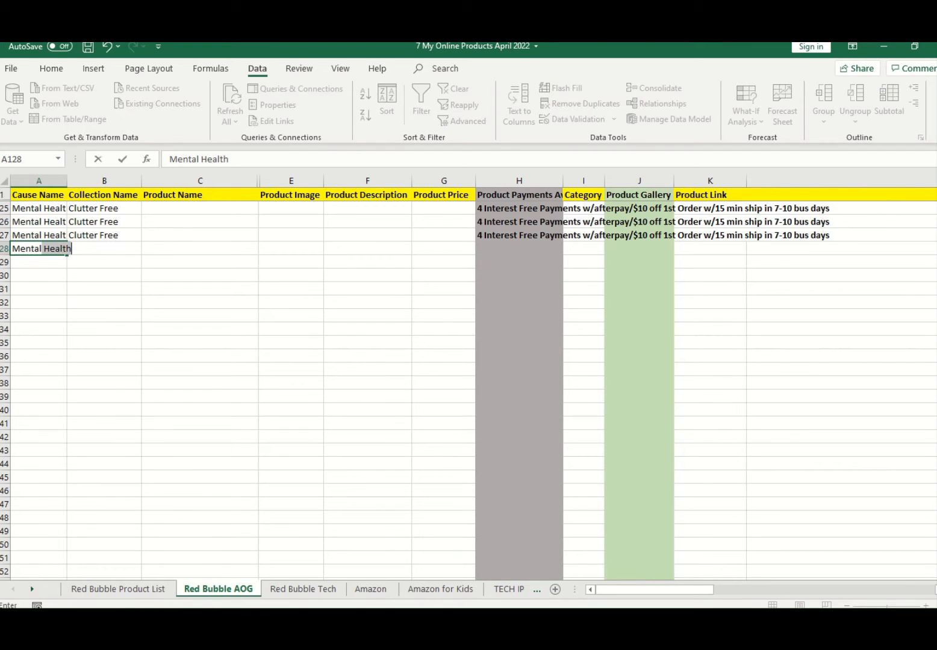
pyautogui.press('Tab')
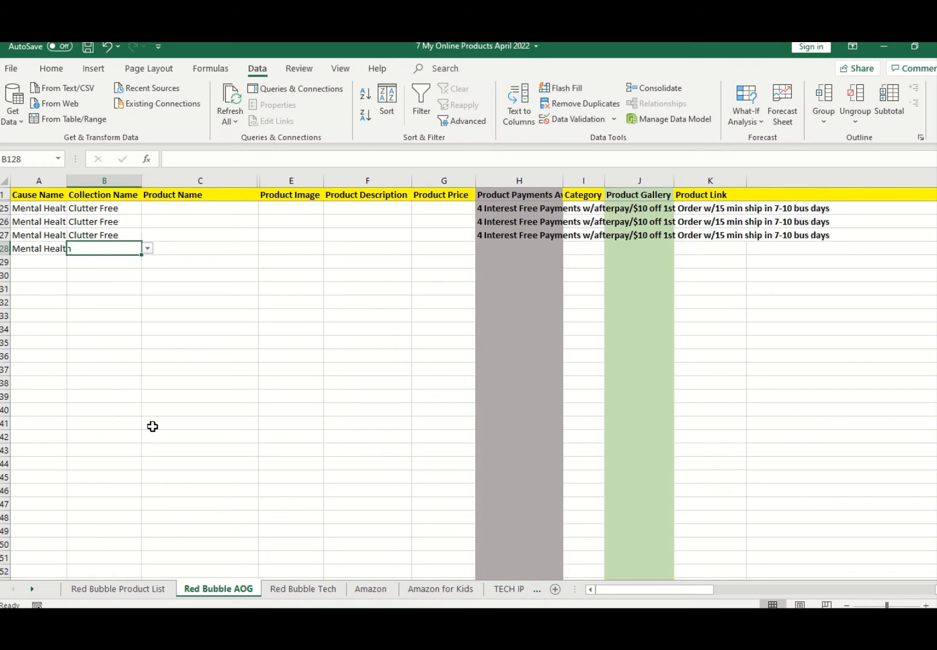
pyautogui.write('cLUTT')
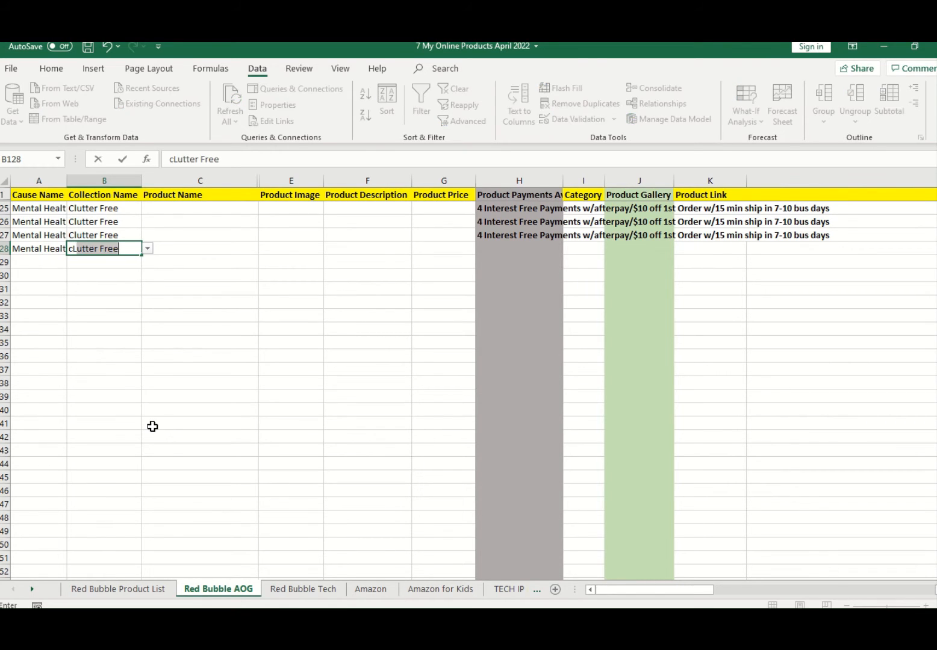
pyautogui.press('BackSpace')
pyautogui.press('BackSpace')
pyautogui.press('BackSpace')
pyautogui.press('BackSpace')
pyautogui.press('BackSpace')
pyautogui.press('BackSpace')
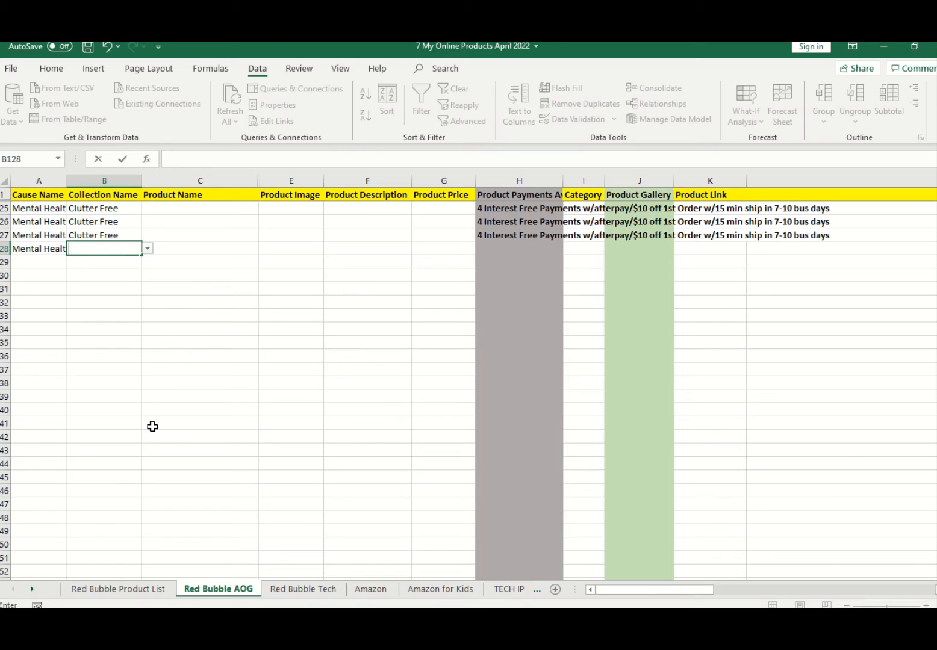
pyautogui.write('Clutter')
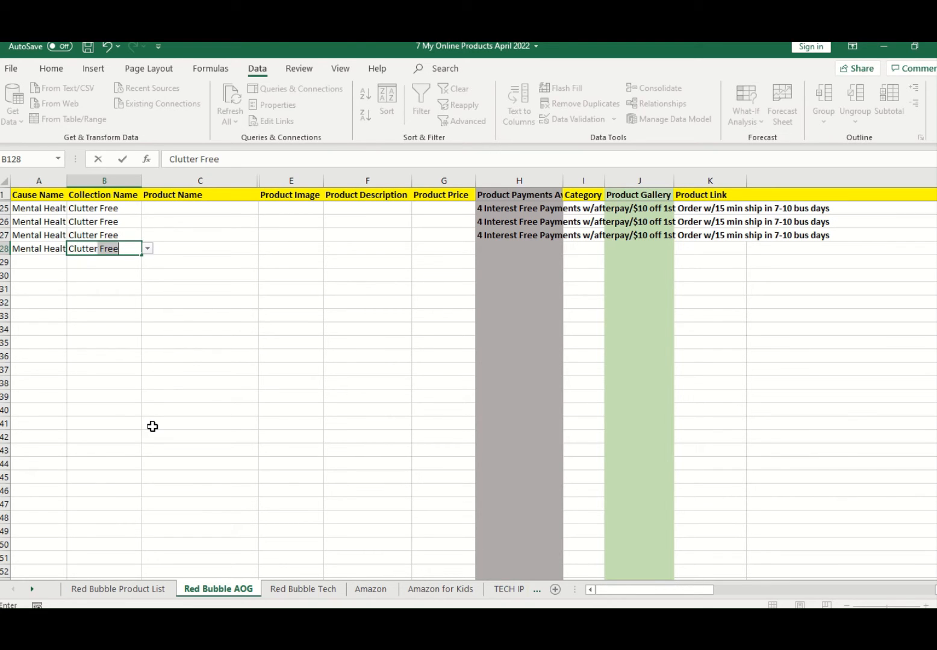
pyautogui.press('BackSpace')
pyautogui.press('BackSpace')
pyautogui.press('BackSpace')
pyautogui.press('BackSpace')
pyautogui.press('BackSpace')
pyautogui.press('BackSpace')
pyautogui.press('BackSpace')
pyautogui.press('BackSpace')
pyautogui.press('BackSpace')
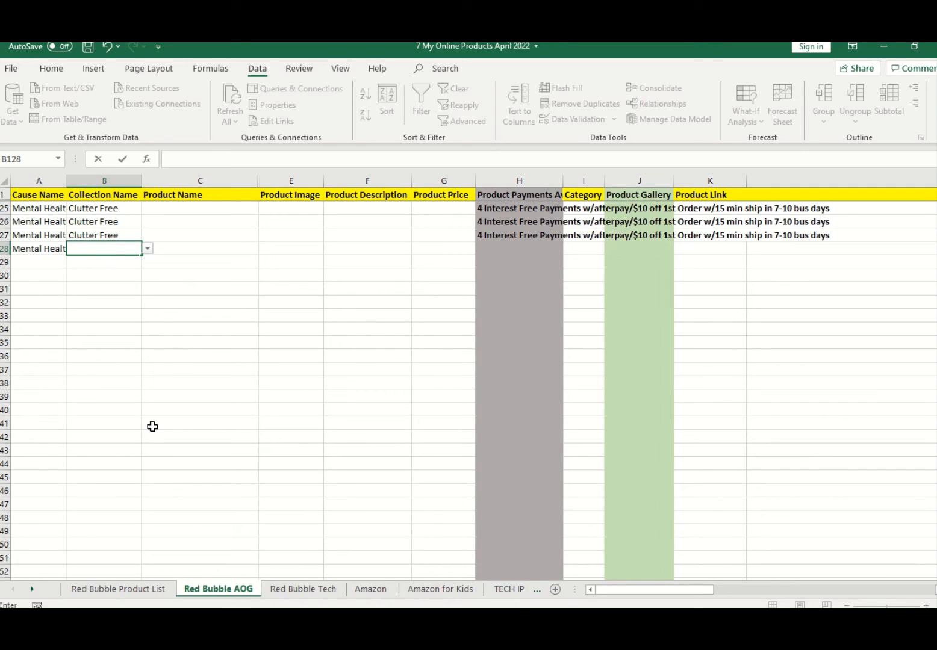
# Step: Try to enter the unlisted collection name "Cuter Free" in B128 to test the validation, and cancel the entry
pyautogui.write('Cuter Free')
pyautogui.press('Return')
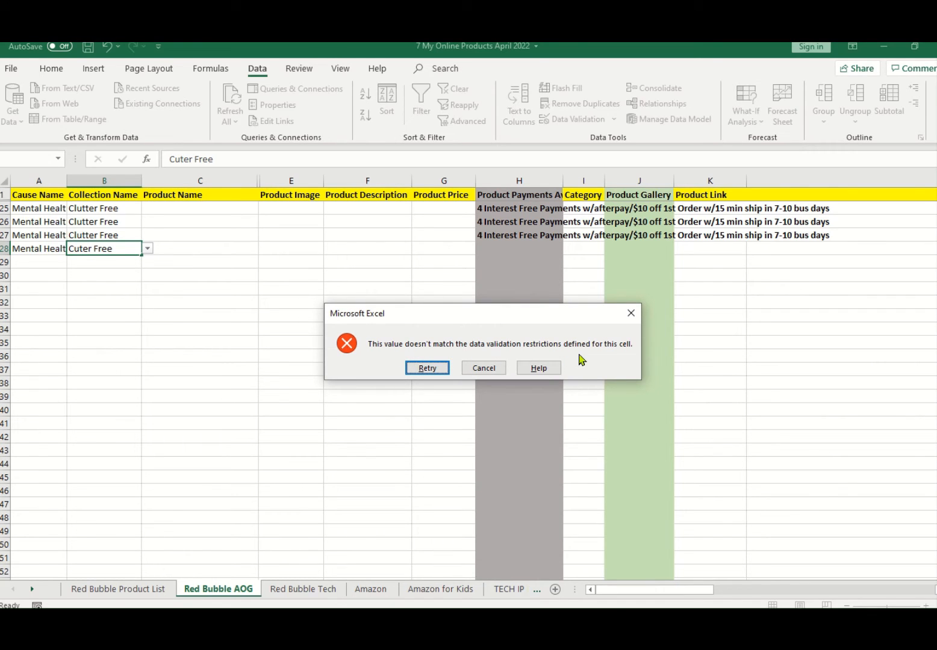
pyautogui.click(485, 368)
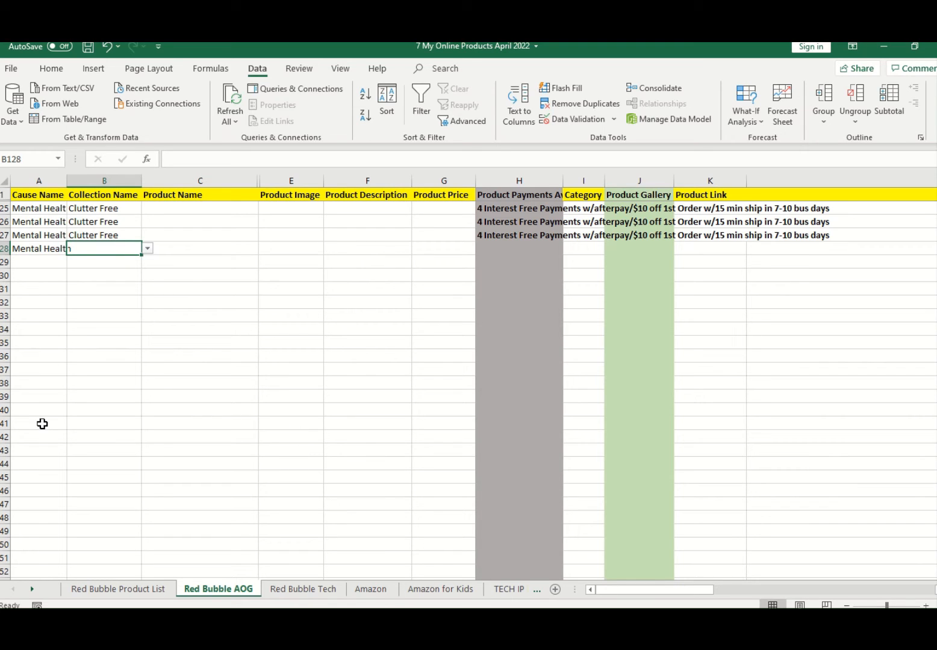
# Step: Choose "AOG Clutter Free" from the validation list as the collection name in B128
pyautogui.hotkey('alt', 'Down')
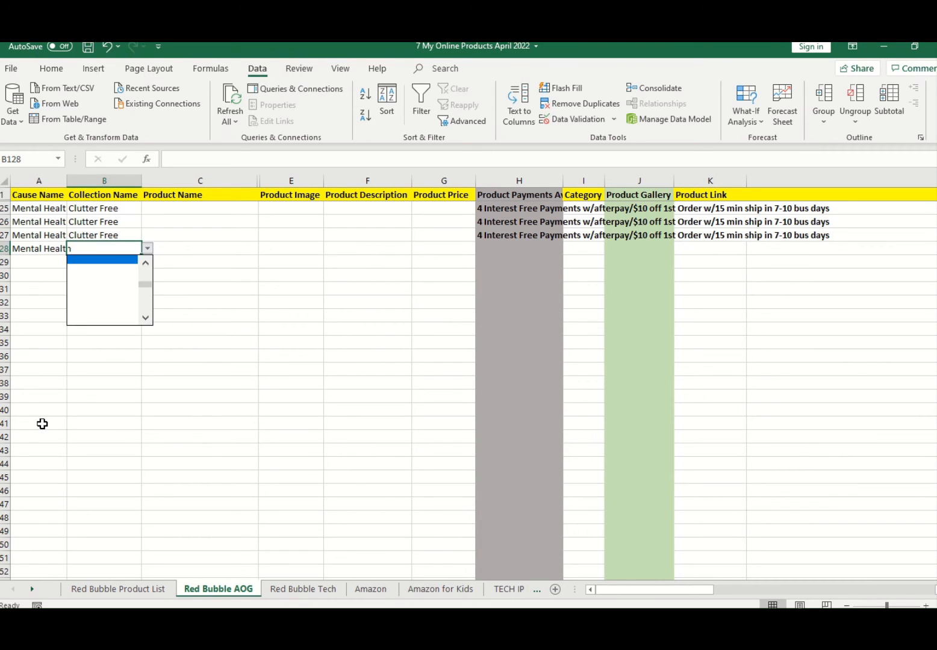
pyautogui.press('Escape')
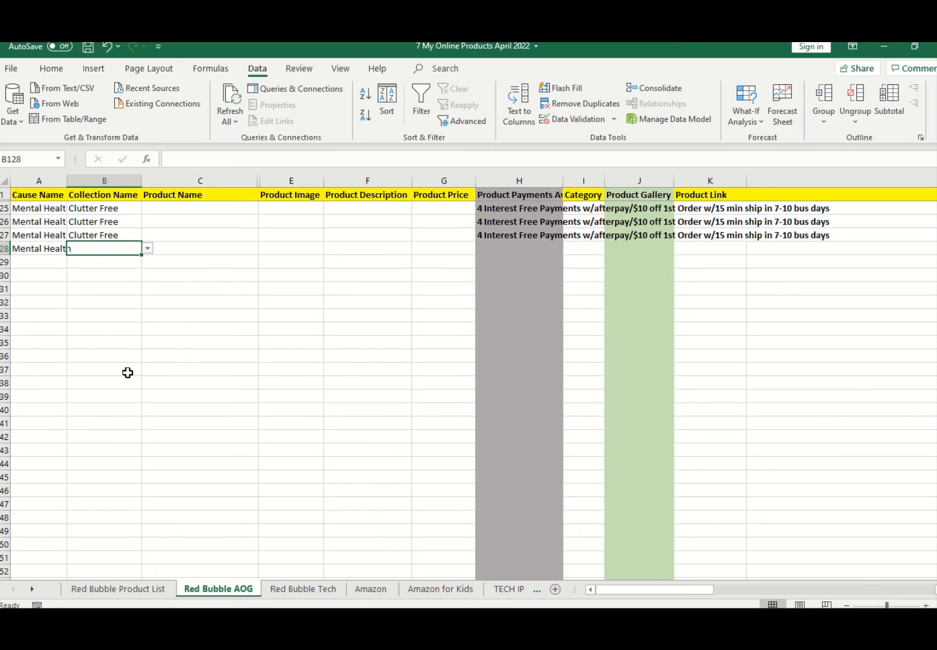
pyautogui.click(148, 250)
pyautogui.click(147, 280)
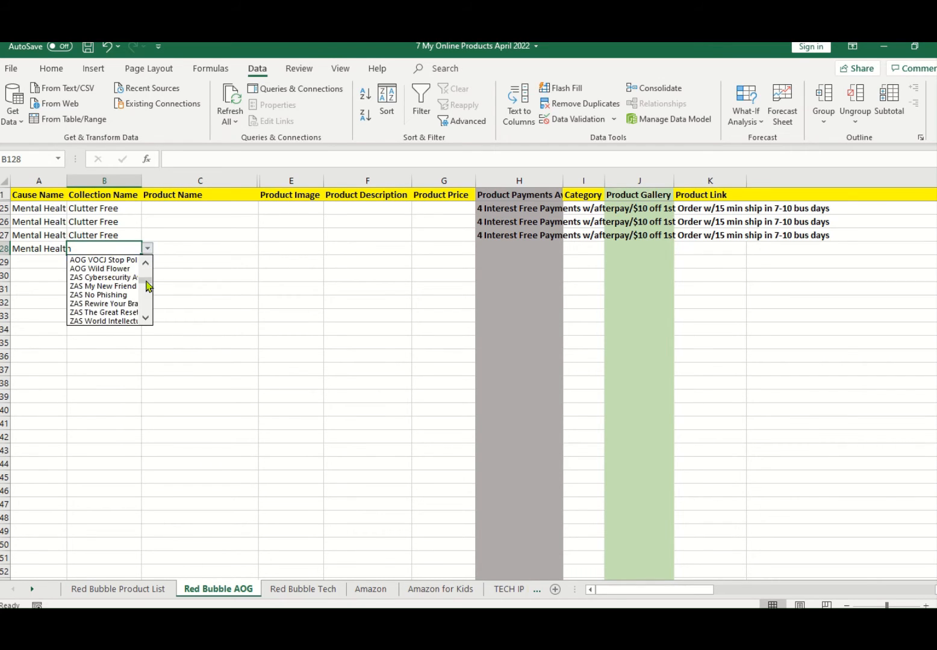
pyautogui.moveTo(146, 280); pyautogui.dragTo(147, 272)
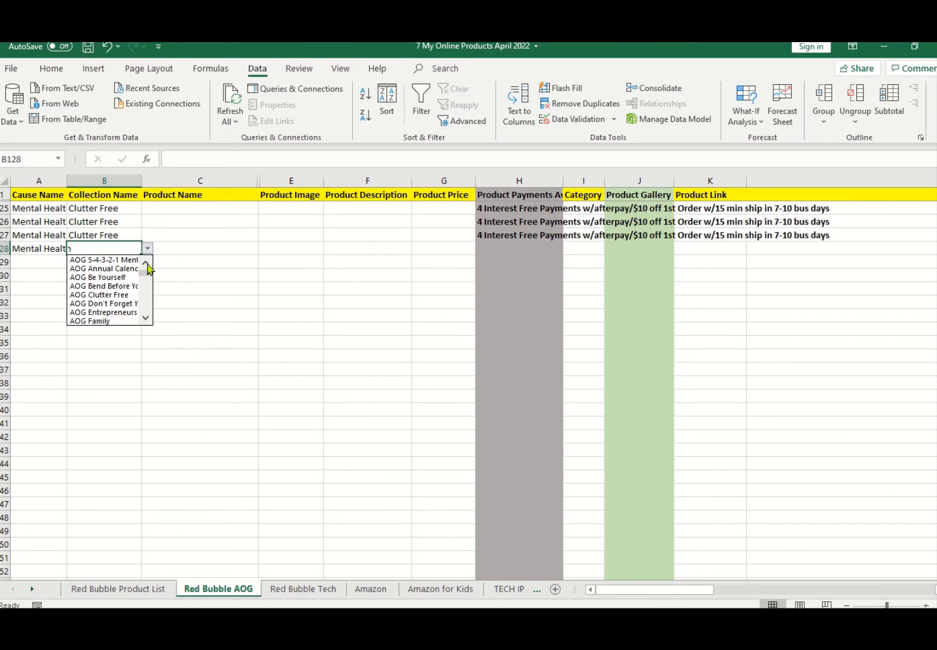
pyautogui.click(95, 248)
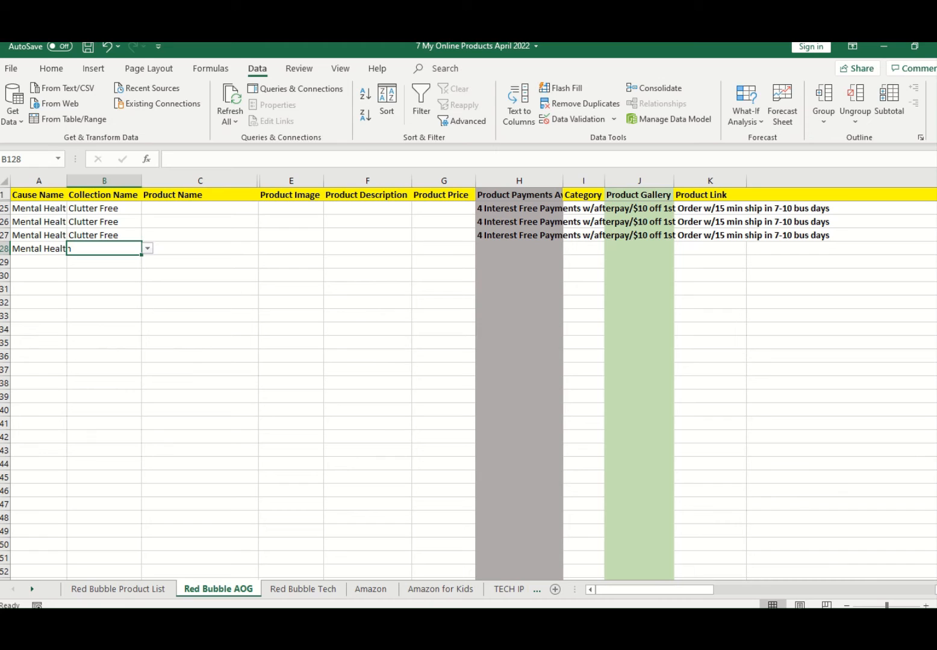
pyautogui.click(148, 248)
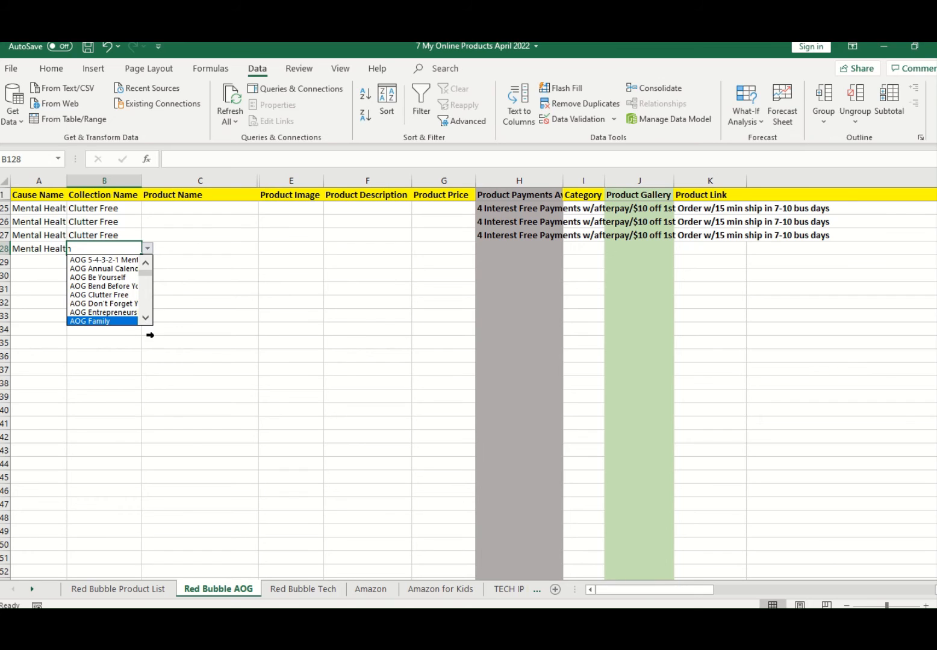
pyautogui.click(108, 296)
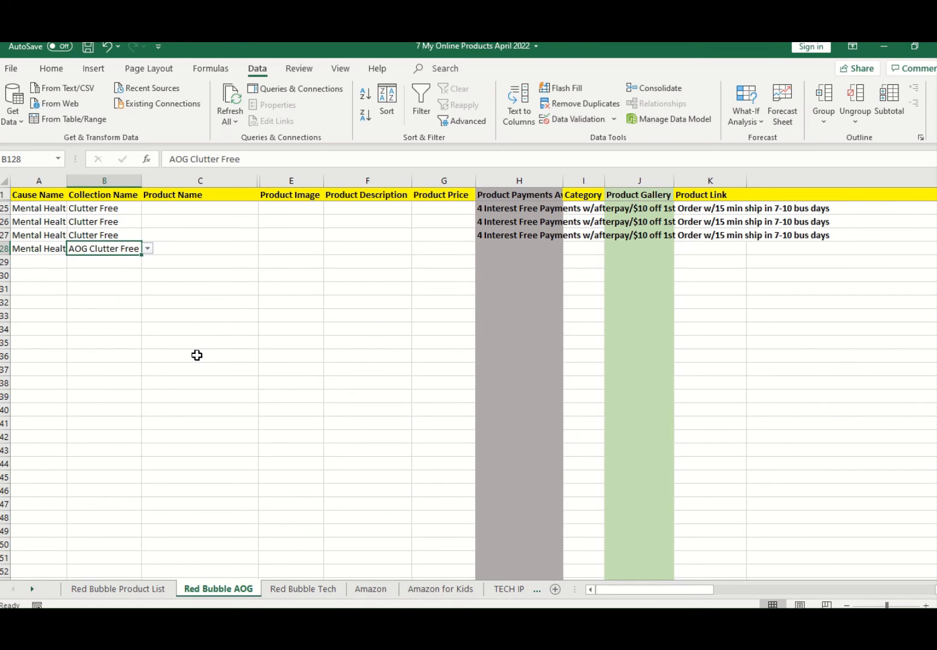
# Step: Select the Product Name cell of row 128
pyautogui.click(197, 355)
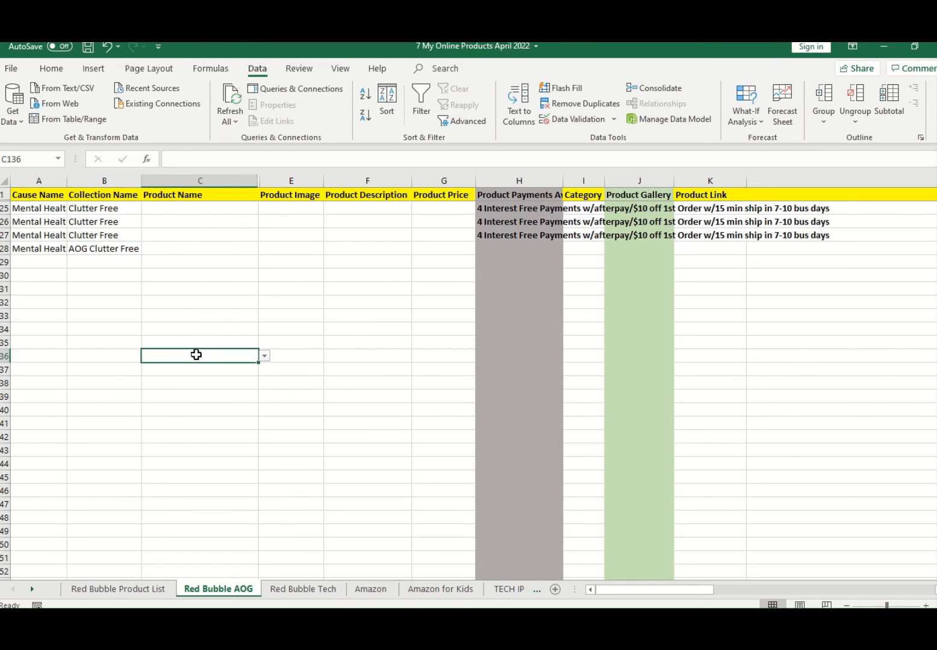
pyautogui.click(127, 248)
pyautogui.press('Tab')
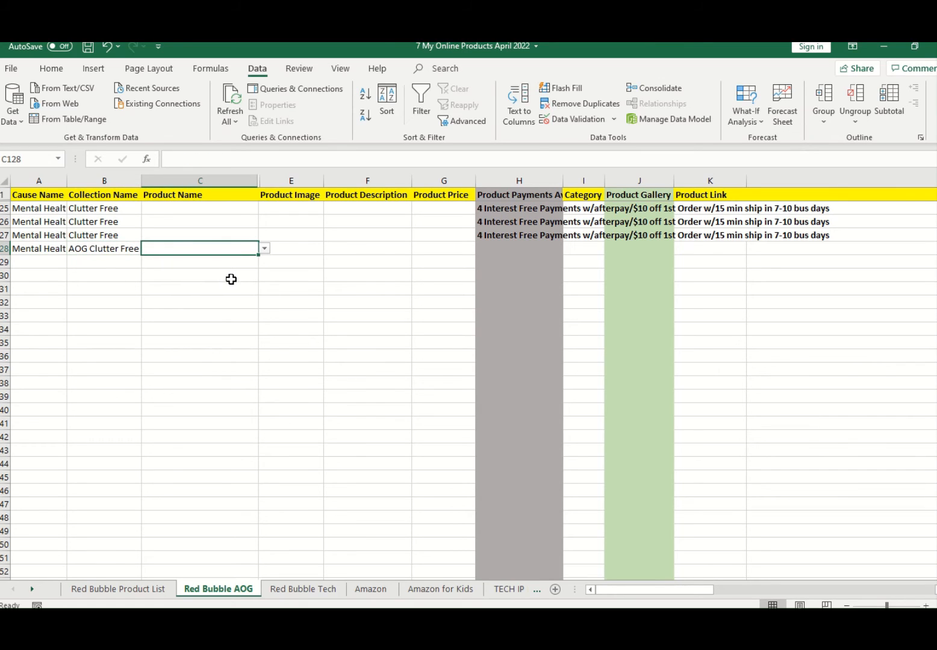